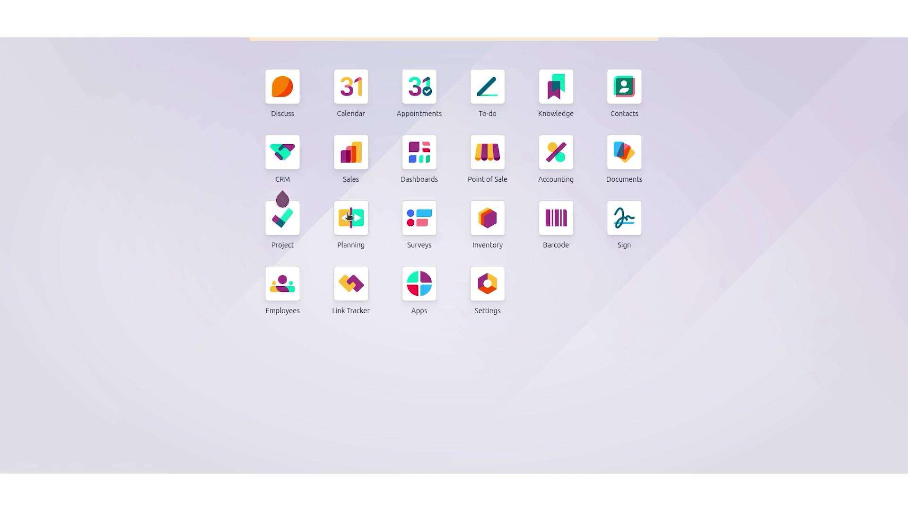
- Open the Sales configuration settings and save them with the Pricelists option enabled under Pricing
{"action": "left_click", "coordinate": [352, 158]}
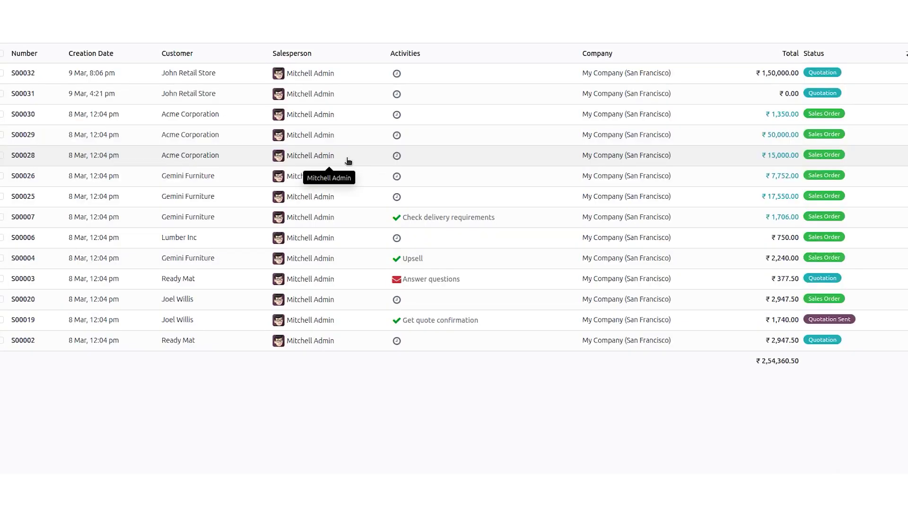
{"action": "left_click", "coordinate": [213, 6]}
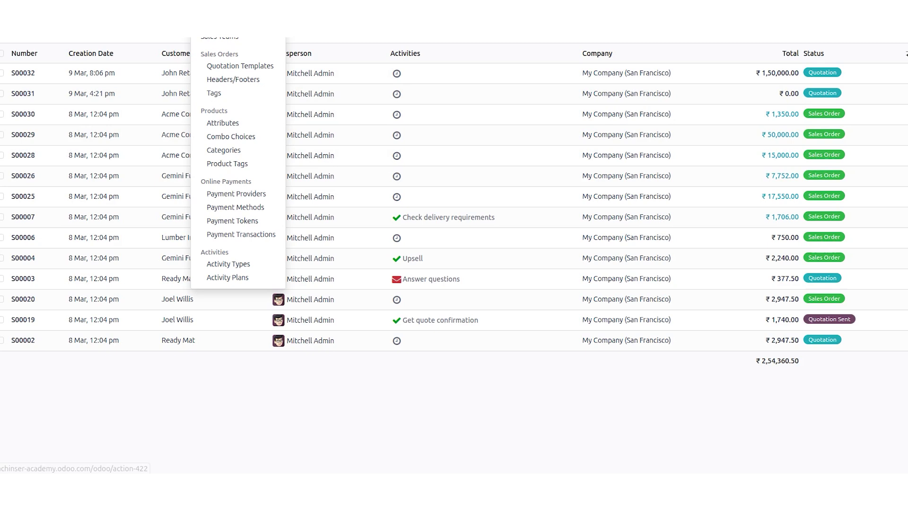
{"action": "left_click", "coordinate": [210, 24]}
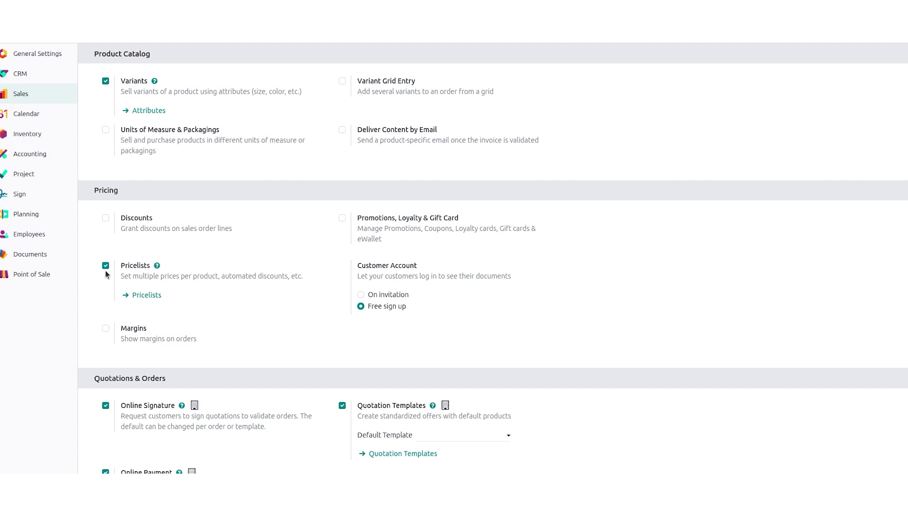
{"action": "left_click", "coordinate": [11, 30]}
- Reopen the Sales settings and open the list of pricelists from the Pricing section
{"action": "left_click", "coordinate": [213, 7]}
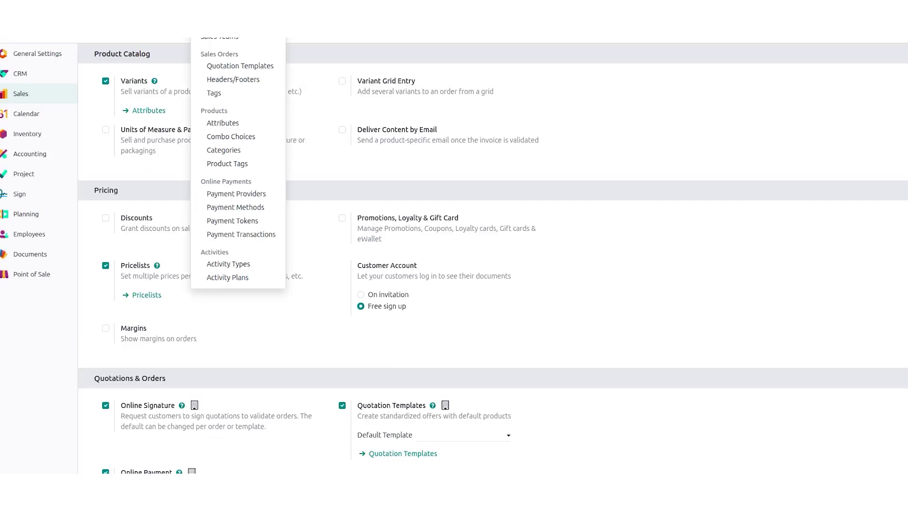
{"action": "left_click", "coordinate": [212, 23]}
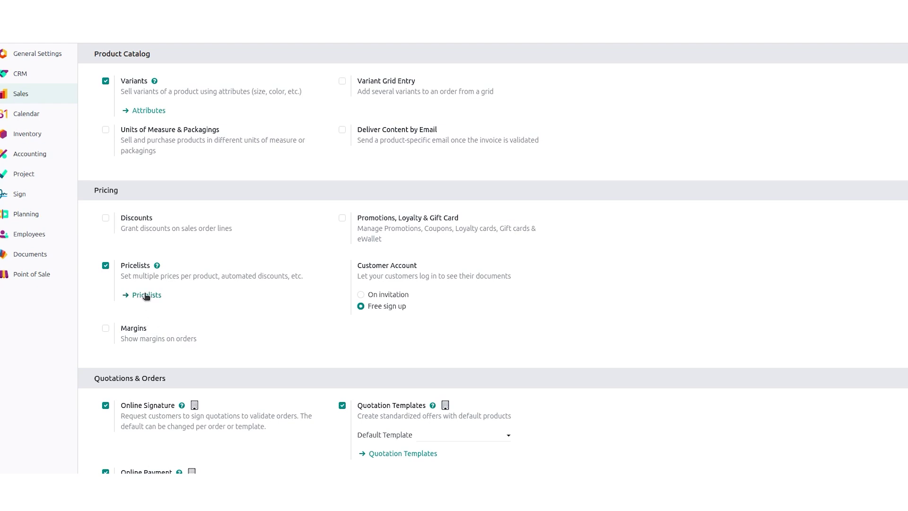
{"action": "left_click", "coordinate": [146, 295]}
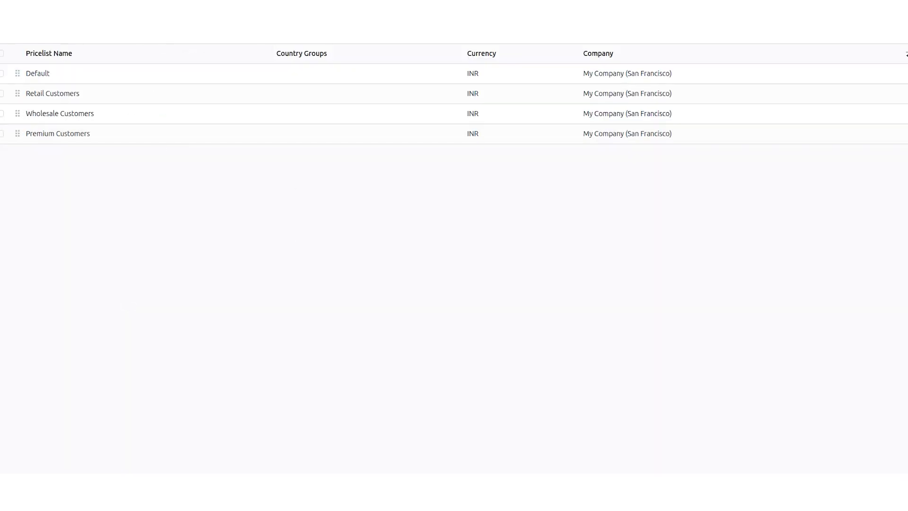
{"action": "left_click", "coordinate": [136, 49]}
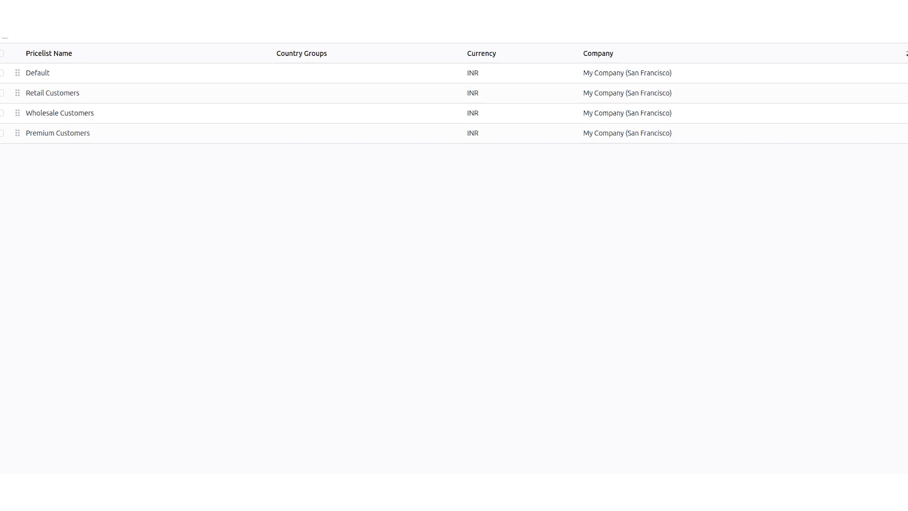
- Open a blank pricelist form and examine its company choices and the form for adding a rule
{"action": "left_click", "coordinate": [4, 30]}
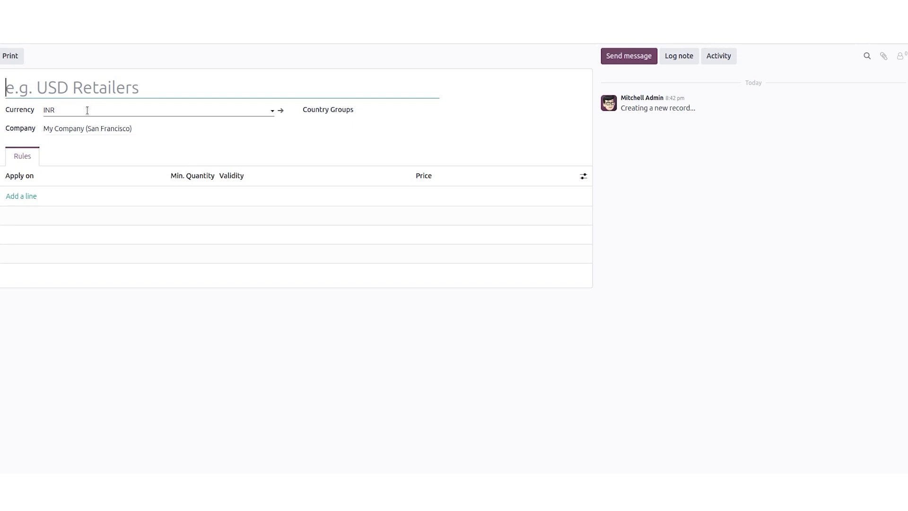
{"action": "left_click", "coordinate": [83, 134]}
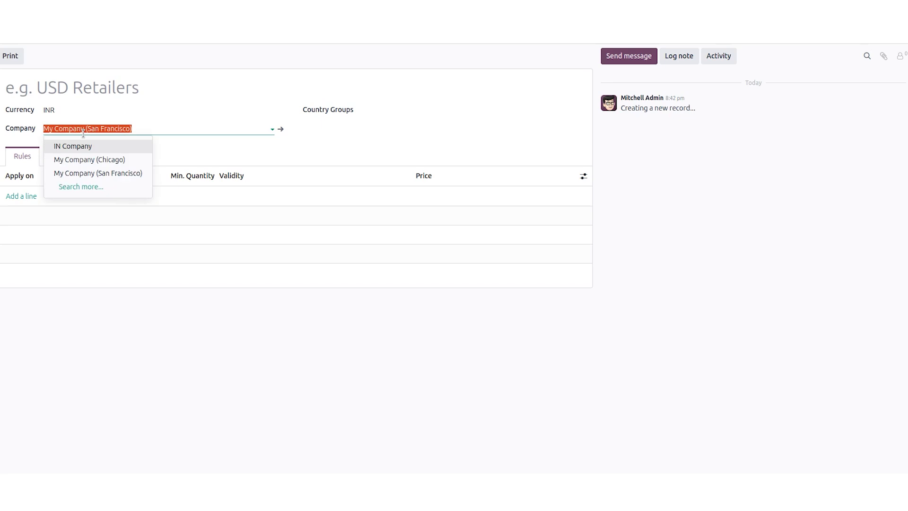
{"action": "left_click", "coordinate": [22, 156]}
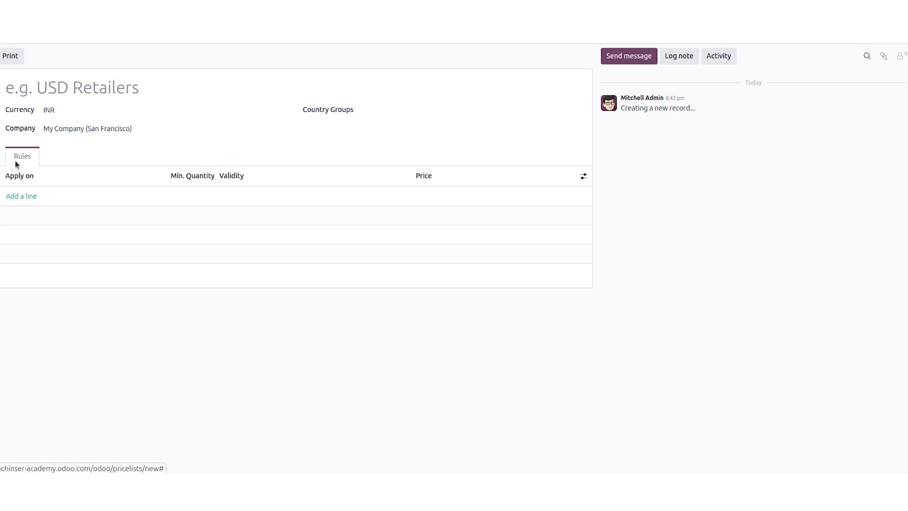
{"action": "left_click", "coordinate": [28, 198]}
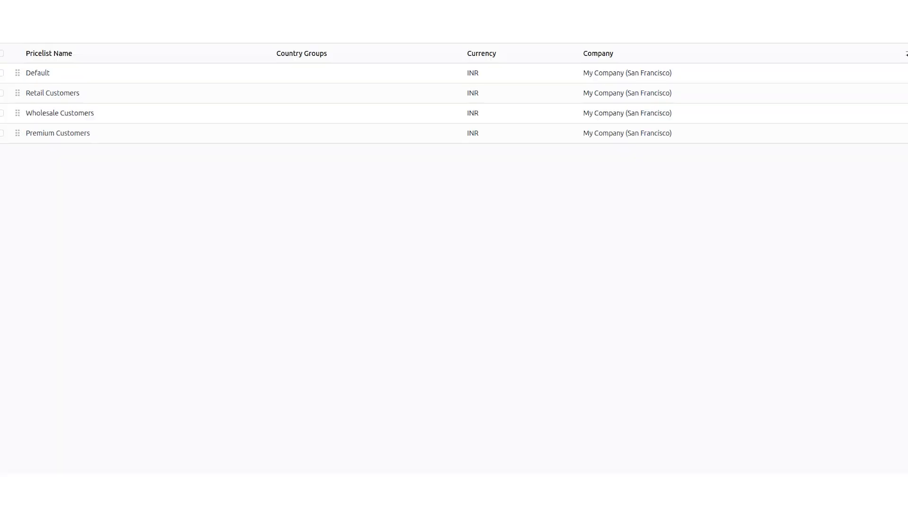
- Examine the Laptop price rule in each of the Retail Customers, Wholesale Customers and Premium Customers pricelists
{"action": "left_click", "coordinate": [163, 97]}
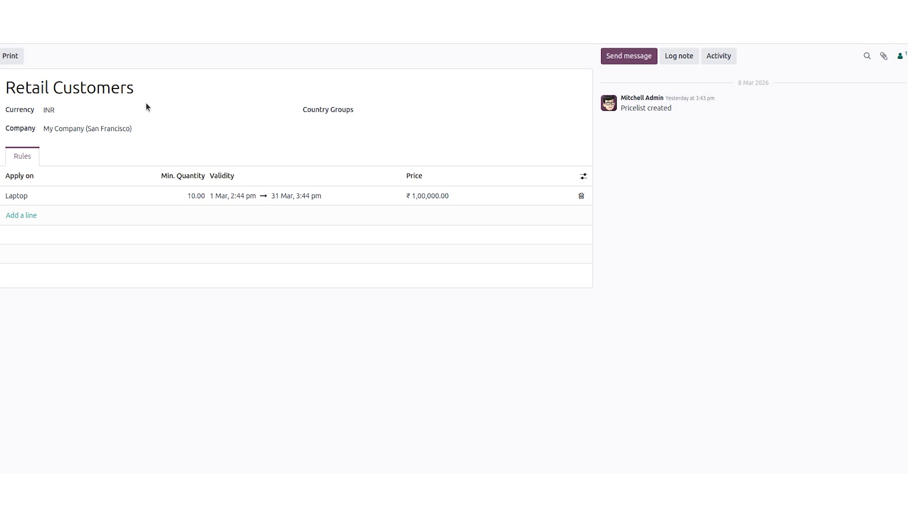
{"action": "left_click", "coordinate": [221, 200]}
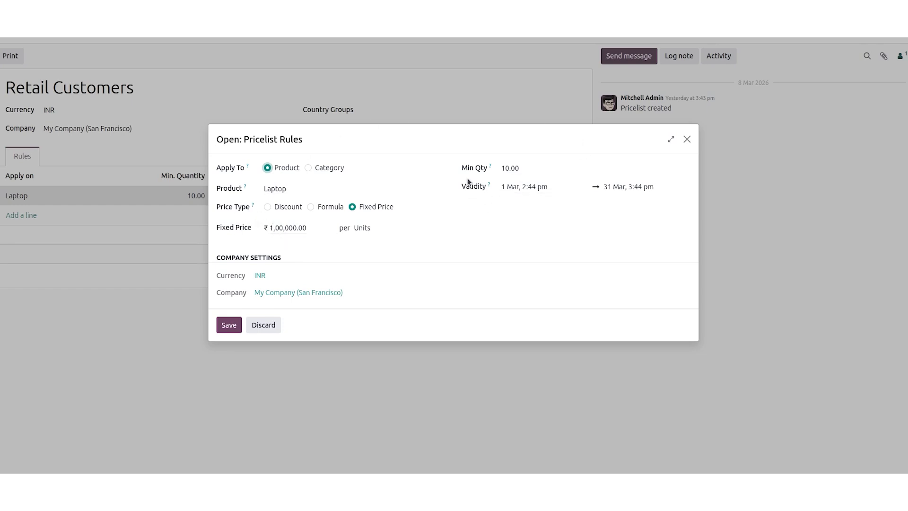
{"action": "left_click", "coordinate": [232, 326]}
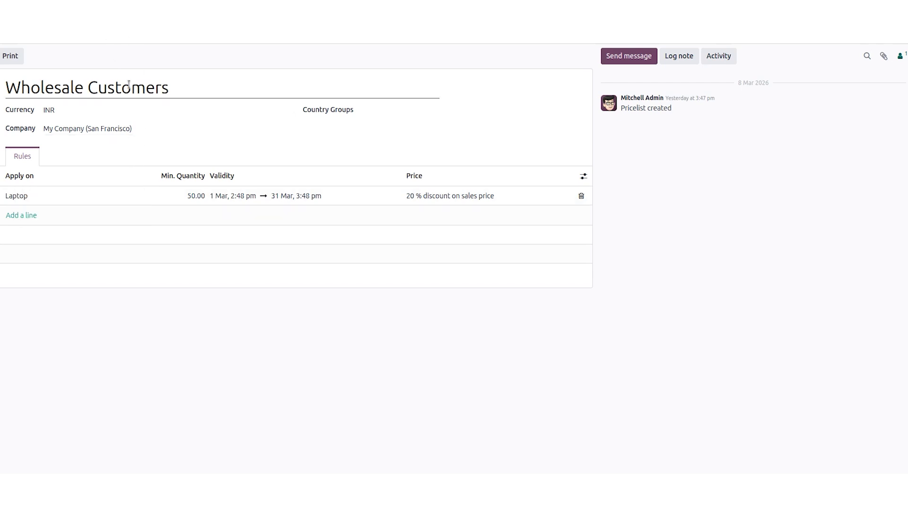
{"action": "left_click", "coordinate": [184, 197]}
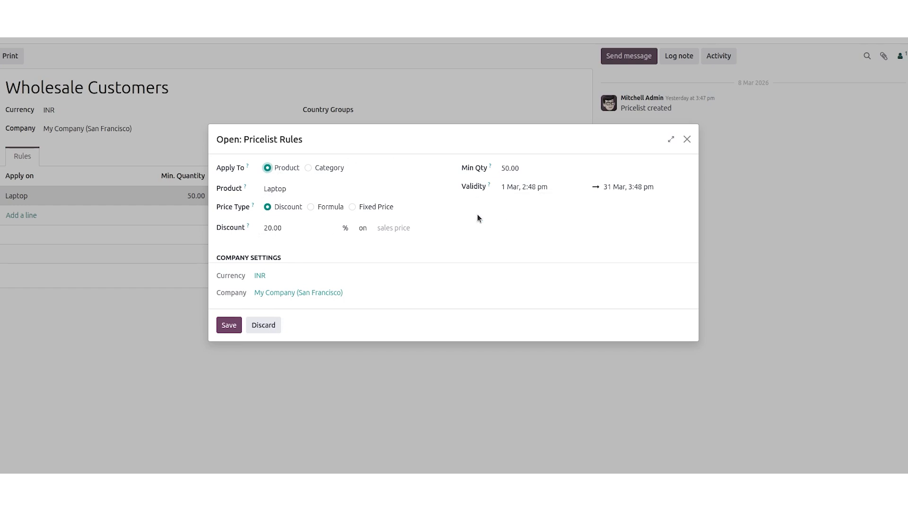
{"action": "left_click", "coordinate": [236, 325]}
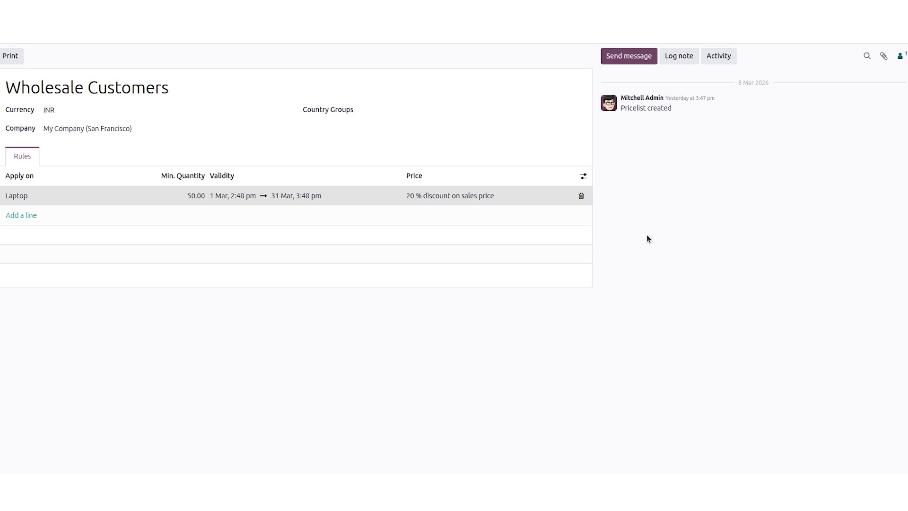
{"action": "left_click", "coordinate": [901, 31]}
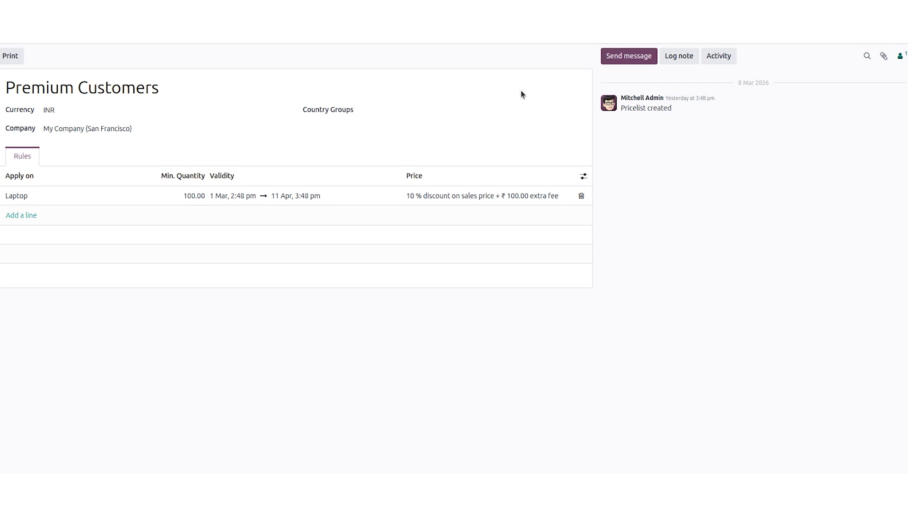
{"action": "left_click", "coordinate": [182, 195]}
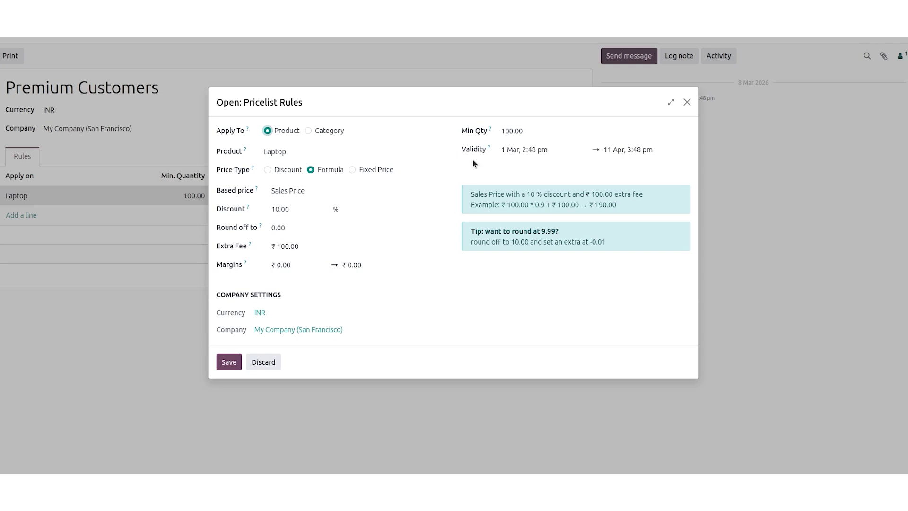
{"action": "left_click", "coordinate": [229, 362]}
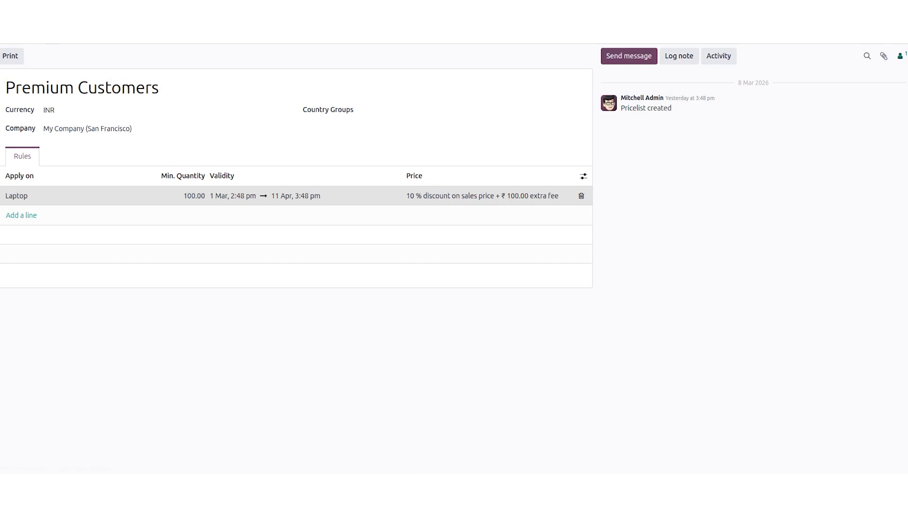
- Create a new sales quotation for the customer John Retail Store
{"action": "left_click", "coordinate": [51, 3]}
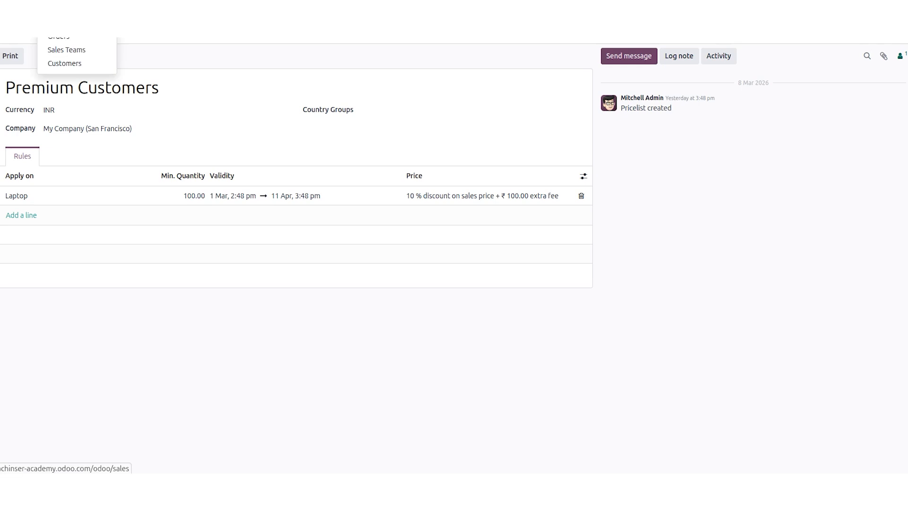
{"action": "left_click", "coordinate": [64, 22]}
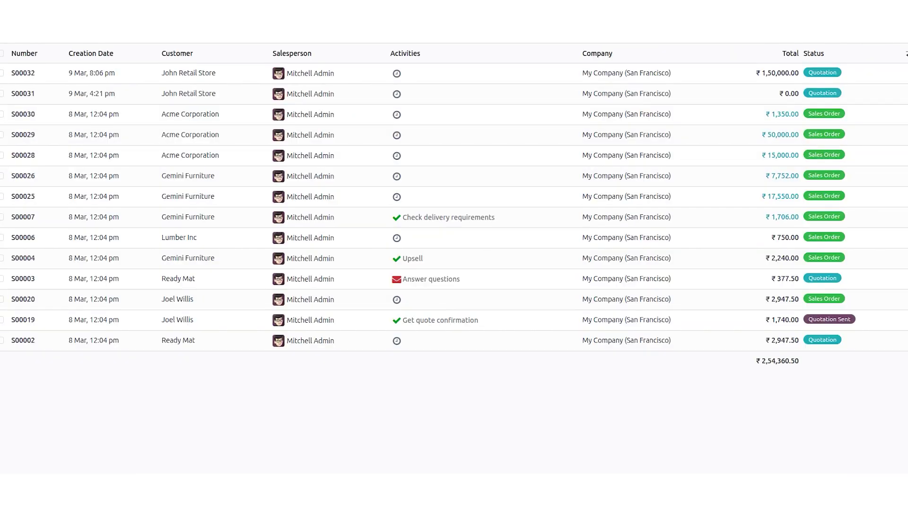
{"action": "left_click", "coordinate": [10, 28]}
{"action": "left_click", "coordinate": [154, 108]}
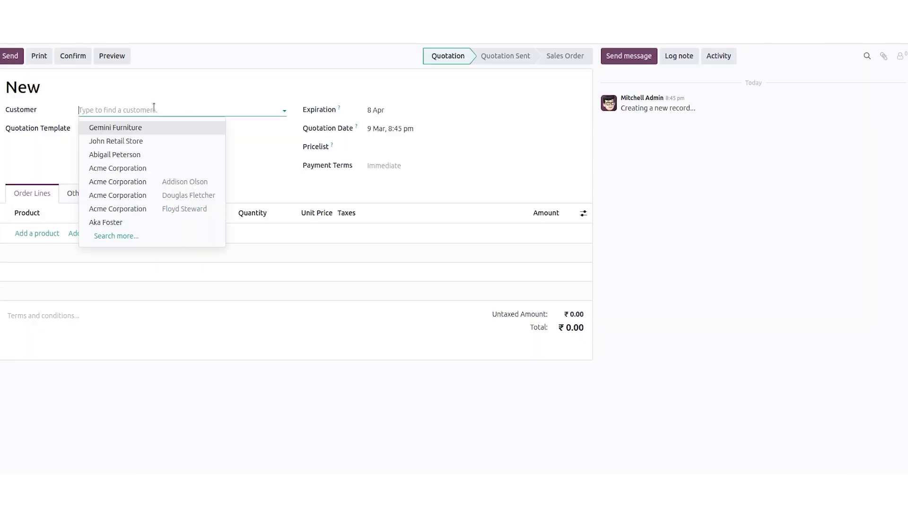
{"action": "left_click", "coordinate": [142, 136]}
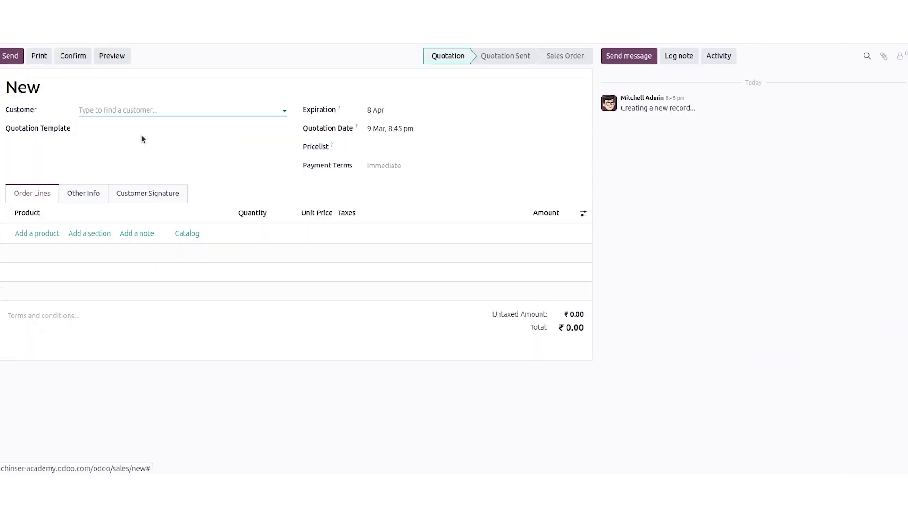
- Add the Laptop product to the quotation's order lines with a quantity of 100
{"action": "left_click", "coordinate": [33, 234]}
{"action": "type", "text": "lapt"}
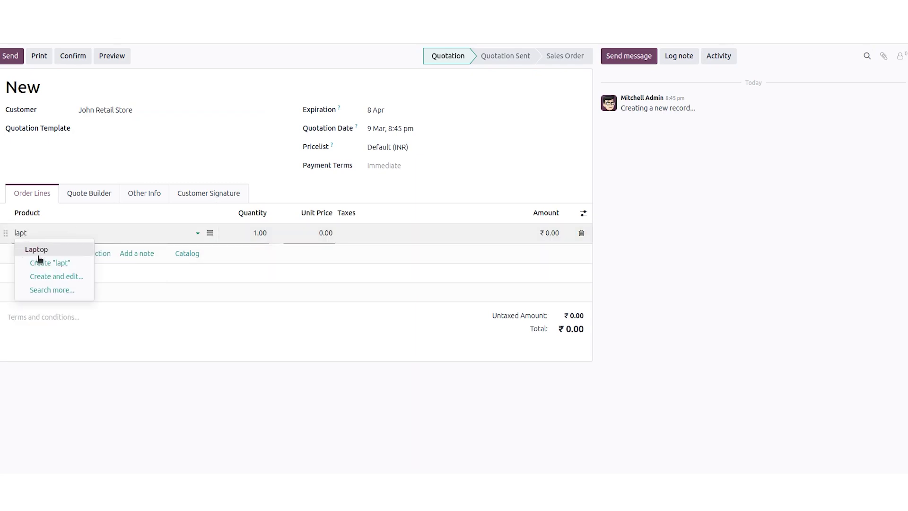
{"action": "left_click", "coordinate": [38, 253]}
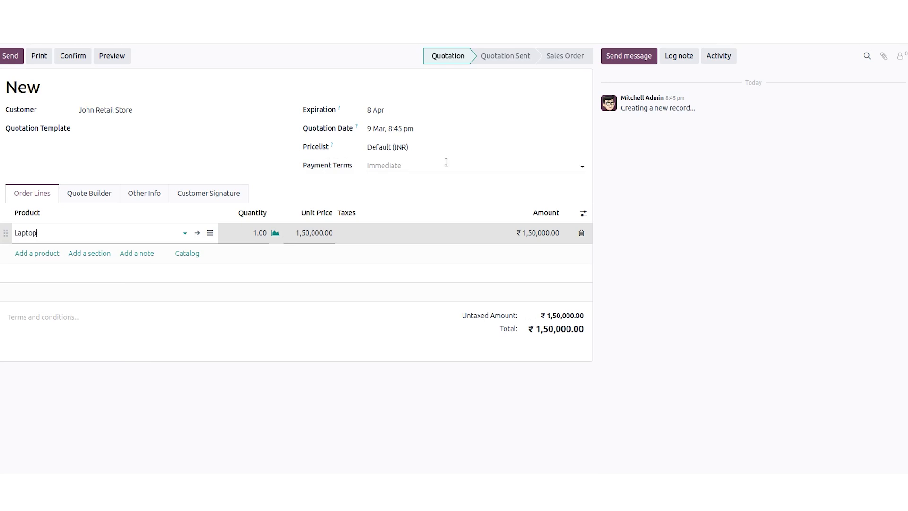
{"action": "left_click", "coordinate": [254, 233]}
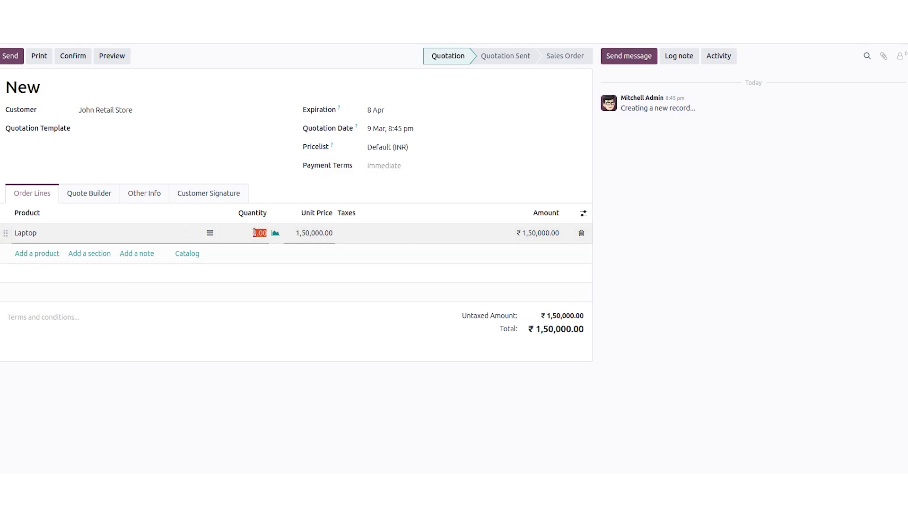
{"action": "type", "text": "100"}
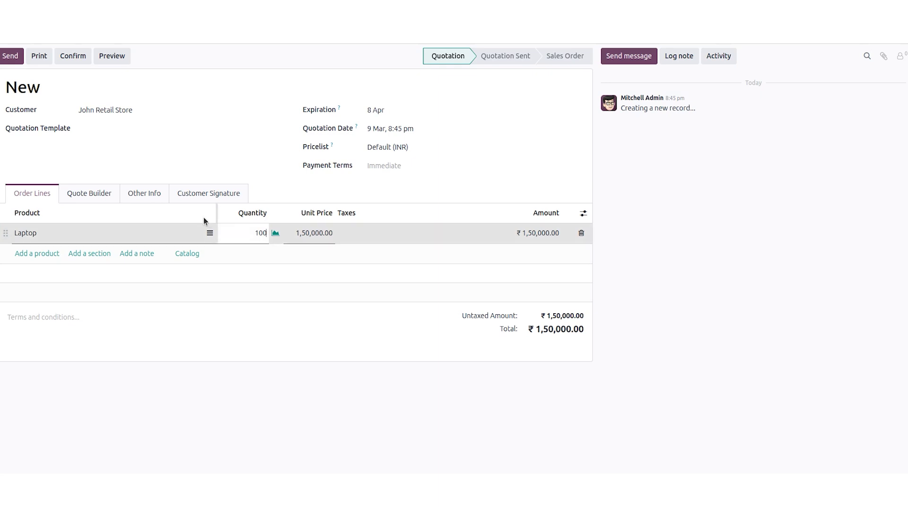
{"action": "left_click", "coordinate": [251, 164]}
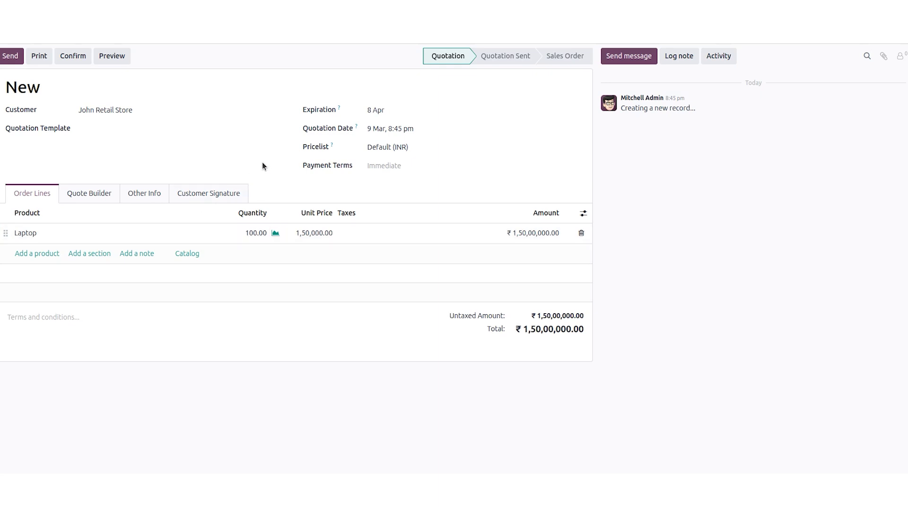
- Set the quotation's pricelist to Retail Customers (INR) and update the product prices from it
{"action": "left_click", "coordinate": [441, 147]}
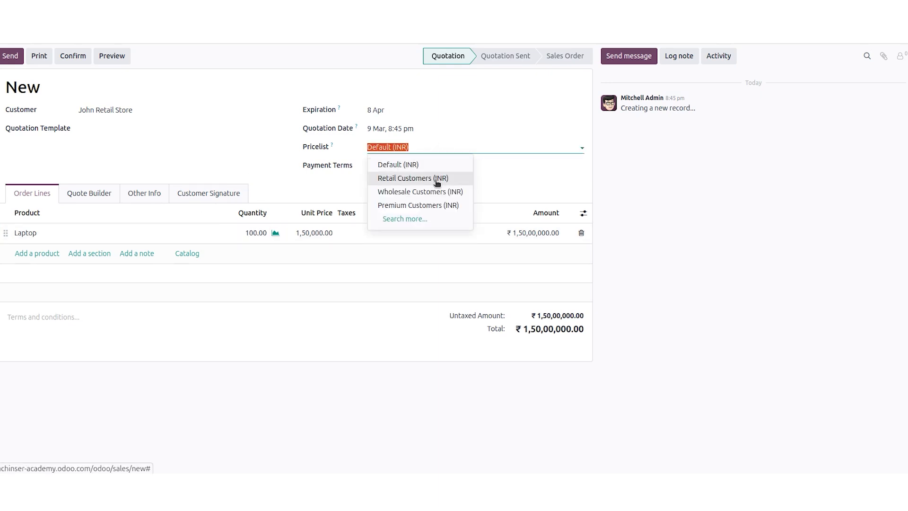
{"action": "left_click", "coordinate": [436, 179]}
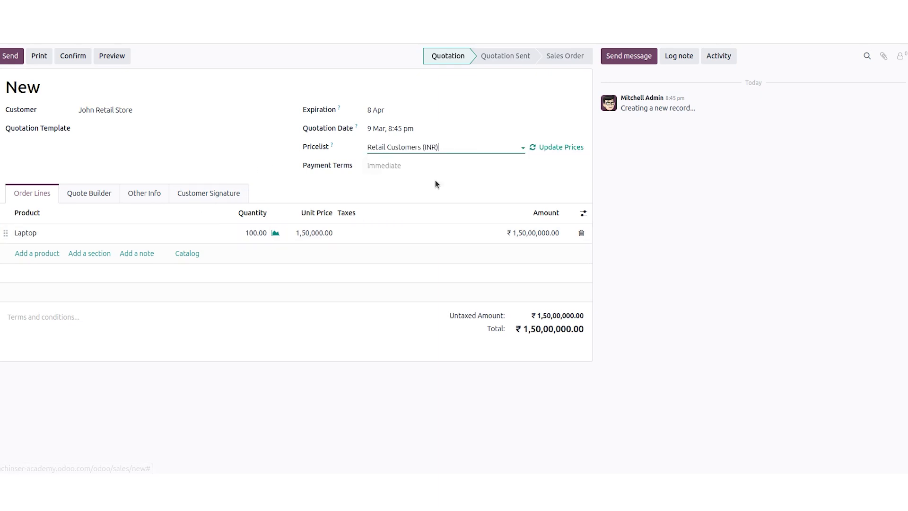
{"action": "left_click", "coordinate": [548, 150]}
{"action": "left_click", "coordinate": [358, 264]}
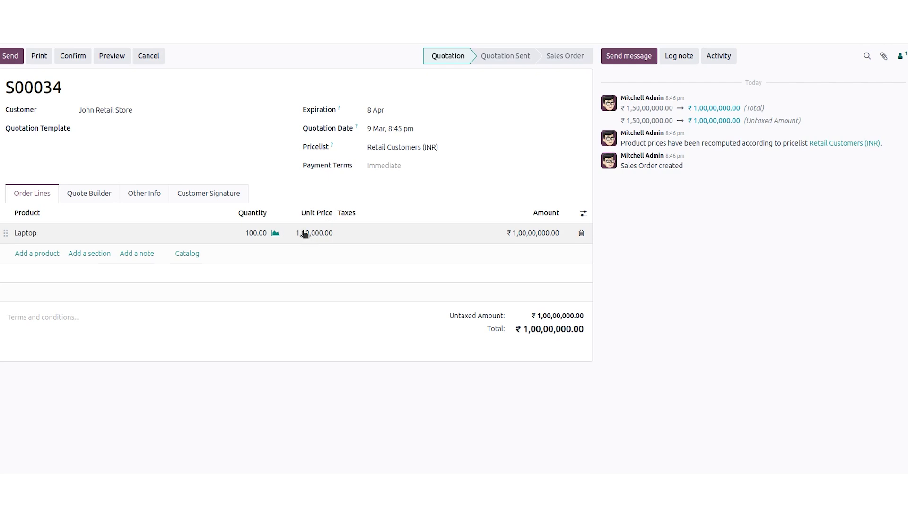
- Switch the quotation's pricelist to Wholesale Customers (INR) and recompute the Laptop line's price
{"action": "left_click", "coordinate": [405, 147]}
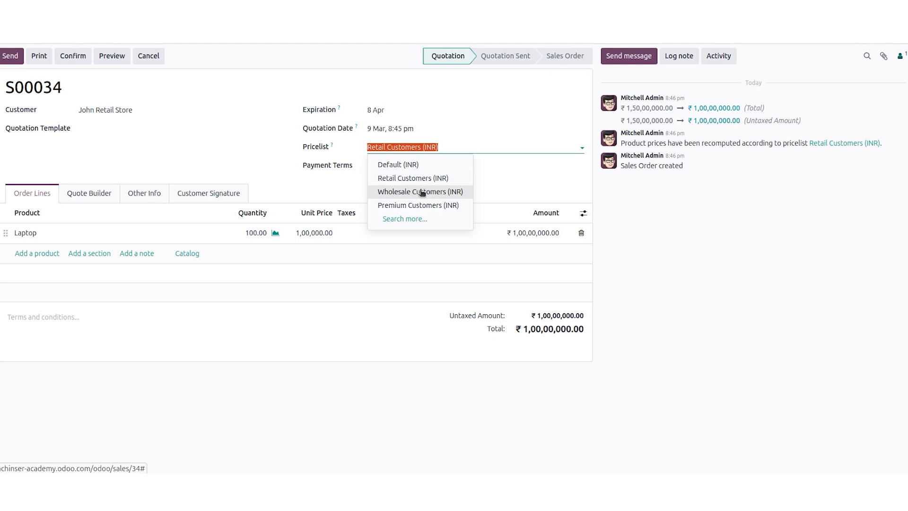
{"action": "left_click", "coordinate": [423, 191]}
{"action": "left_click", "coordinate": [570, 148]}
{"action": "left_click", "coordinate": [360, 266]}
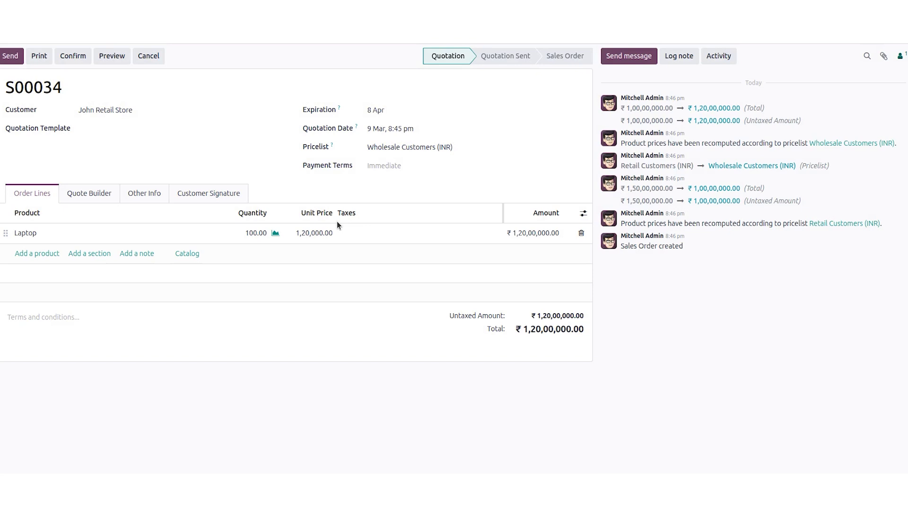
- Change the quotation's pricelist to Premium Customers (INR) and apply the updated prices
{"action": "left_click", "coordinate": [419, 148]}
{"action": "left_click", "coordinate": [431, 205]}
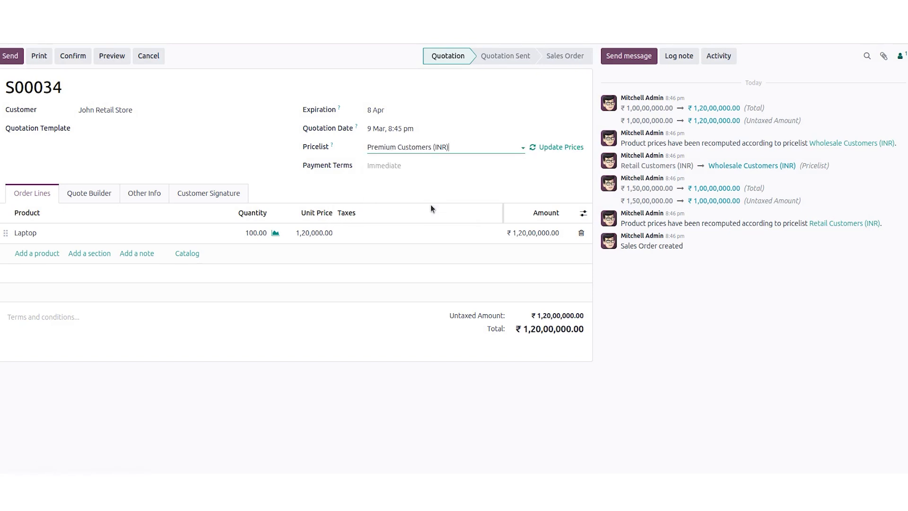
{"action": "left_click", "coordinate": [560, 147]}
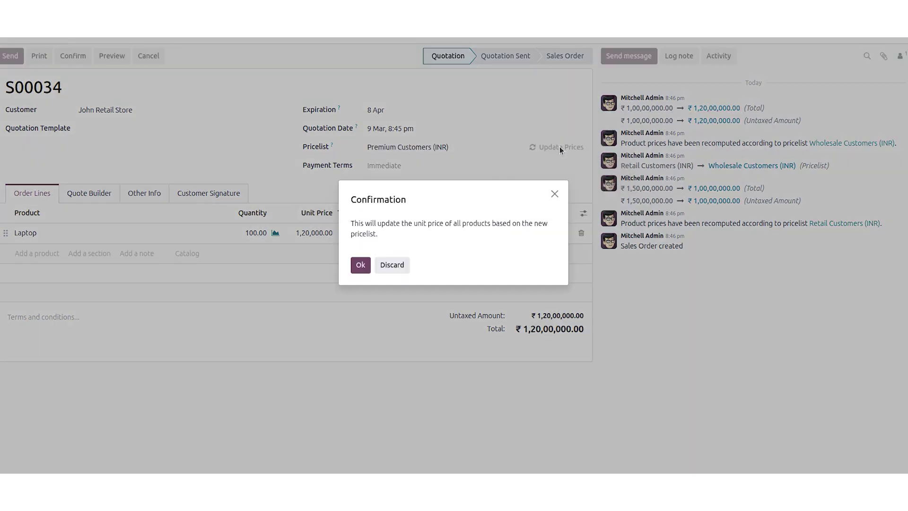
{"action": "left_click", "coordinate": [365, 268]}
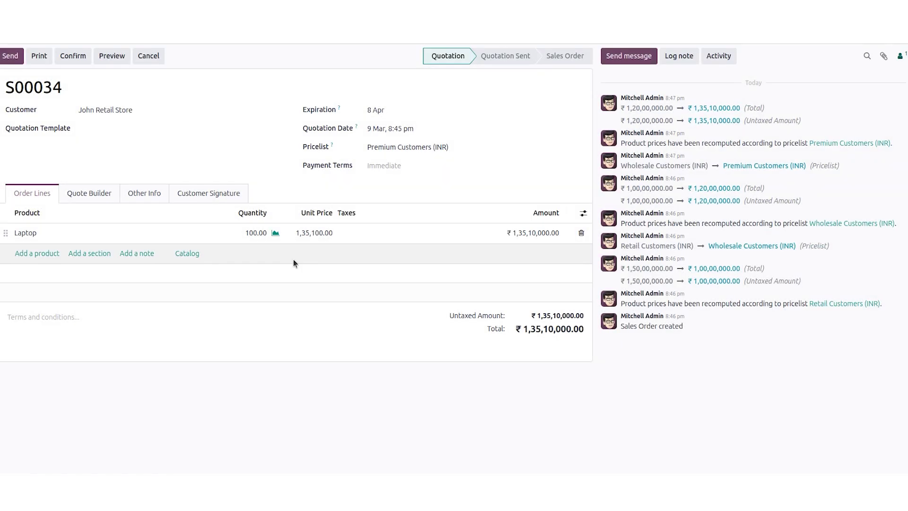